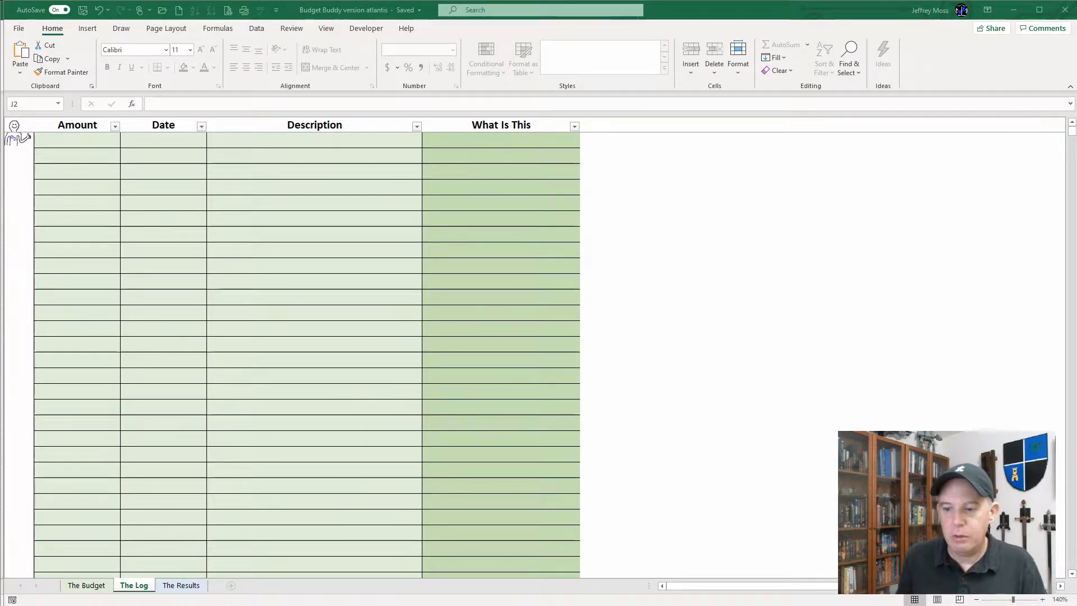
Switch to the ChaseXXXX_Activity20191013 workbook and move the Amount column to column J.
key(alt+Tab)
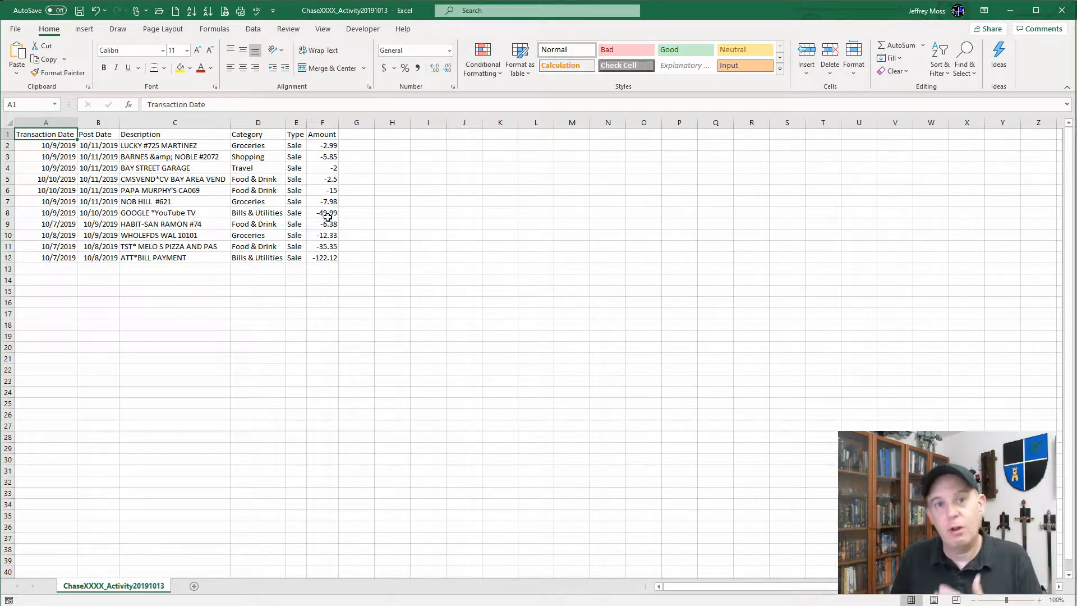
click(324, 123)
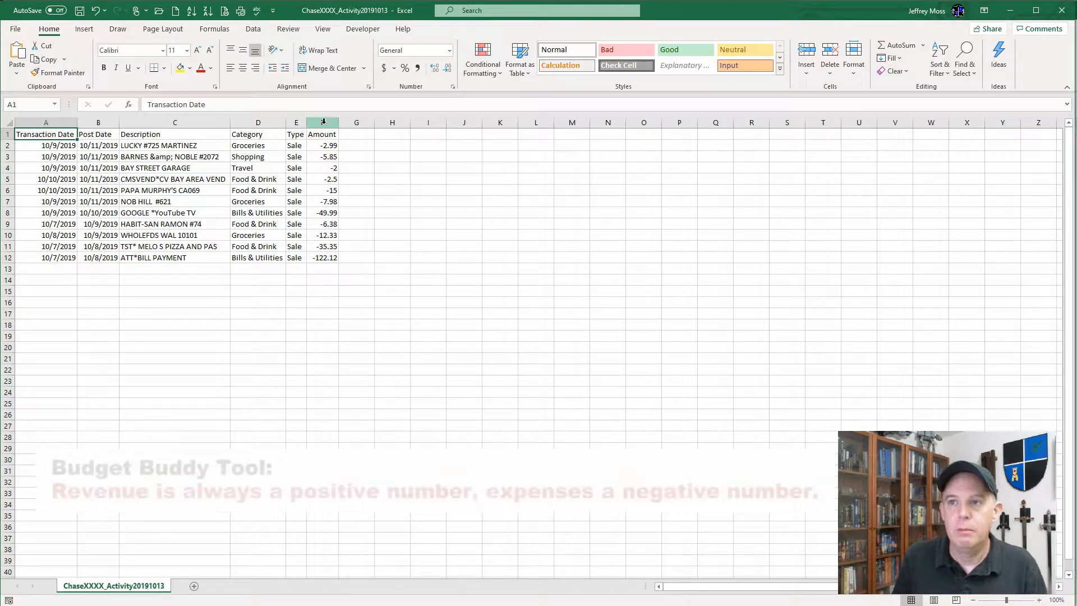
drag(340, 147, 430, 162)
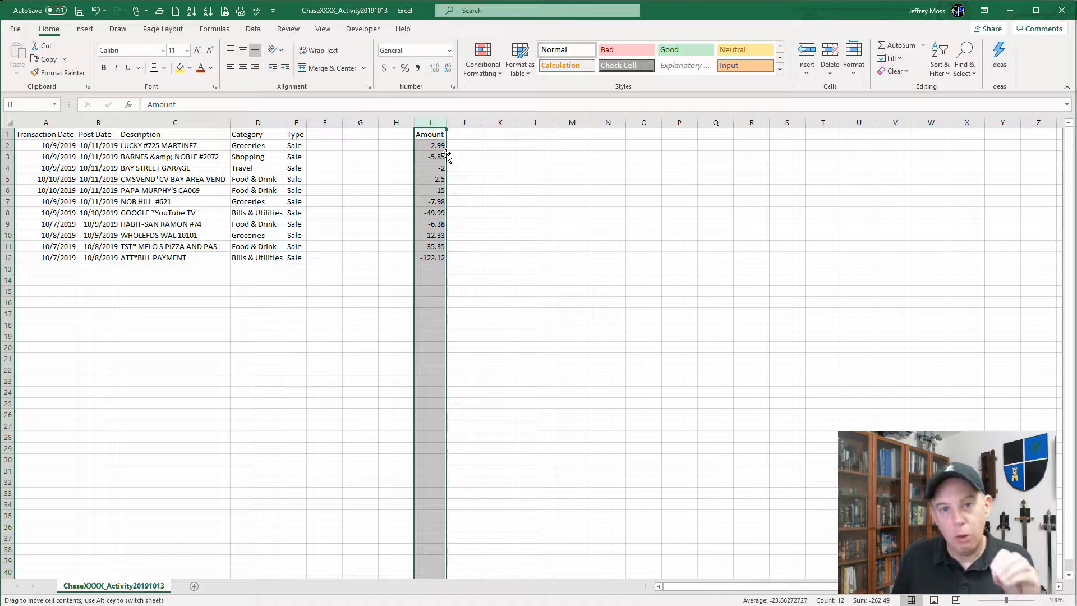
drag(446, 157, 458, 157)
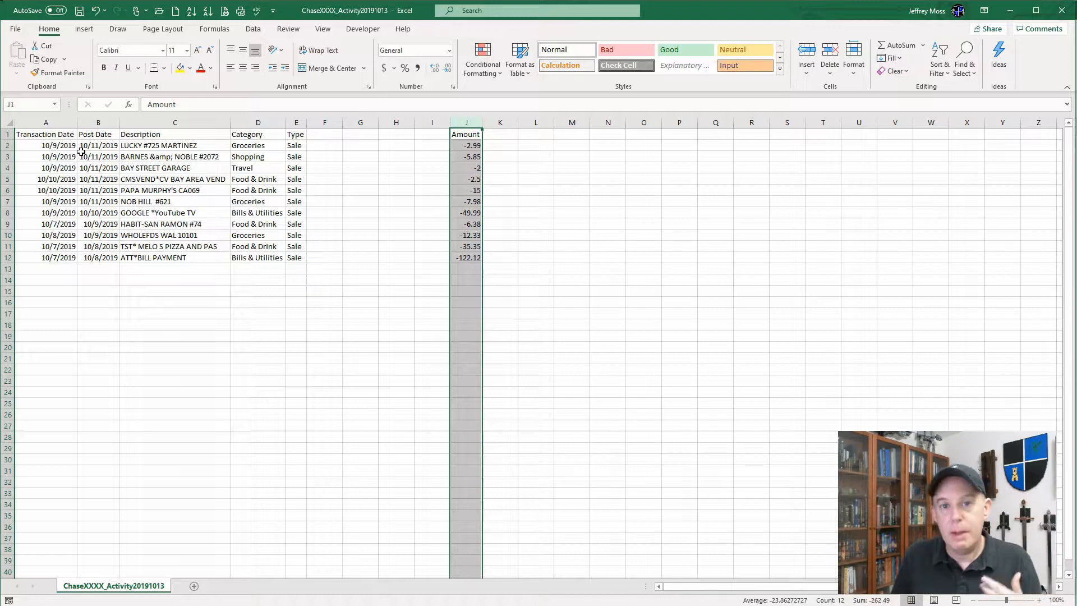
Move the Transaction Date column to column K and the Description column to column L, beside Amount.
click(50, 122)
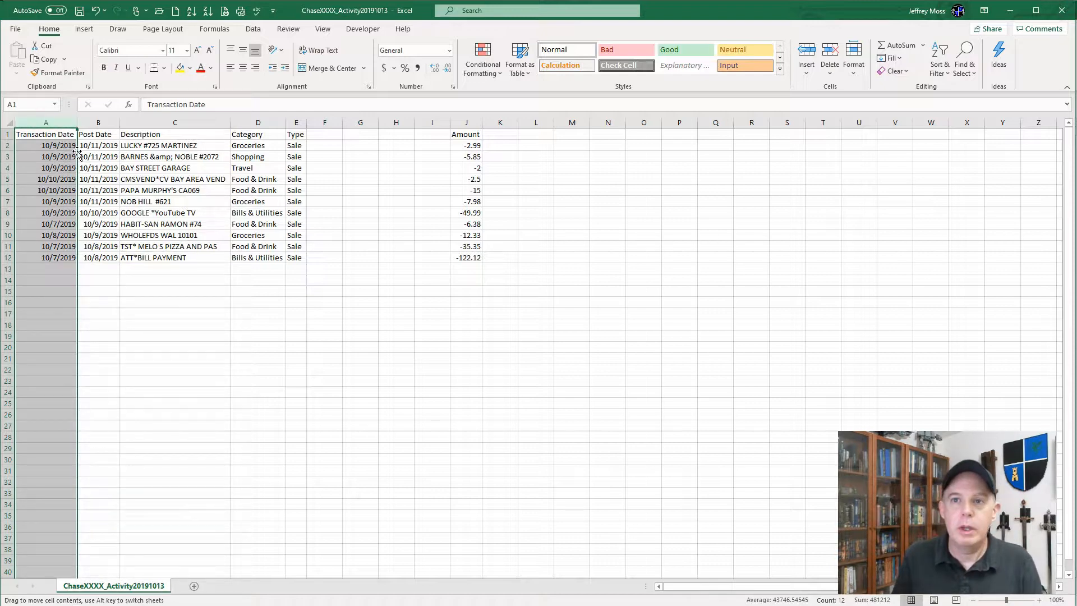
drag(79, 156, 496, 177)
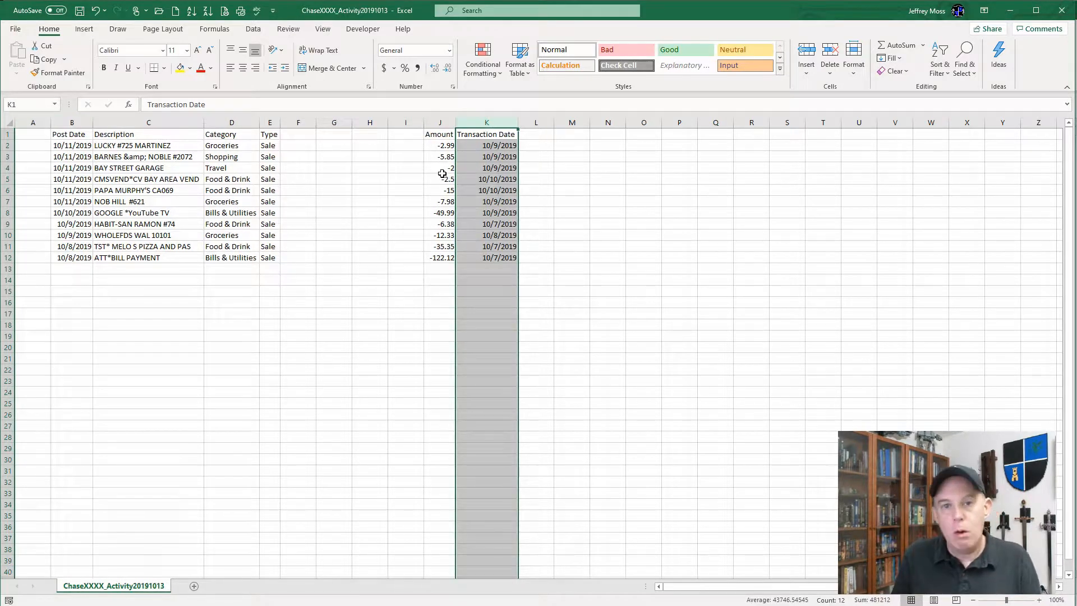
click(147, 121)
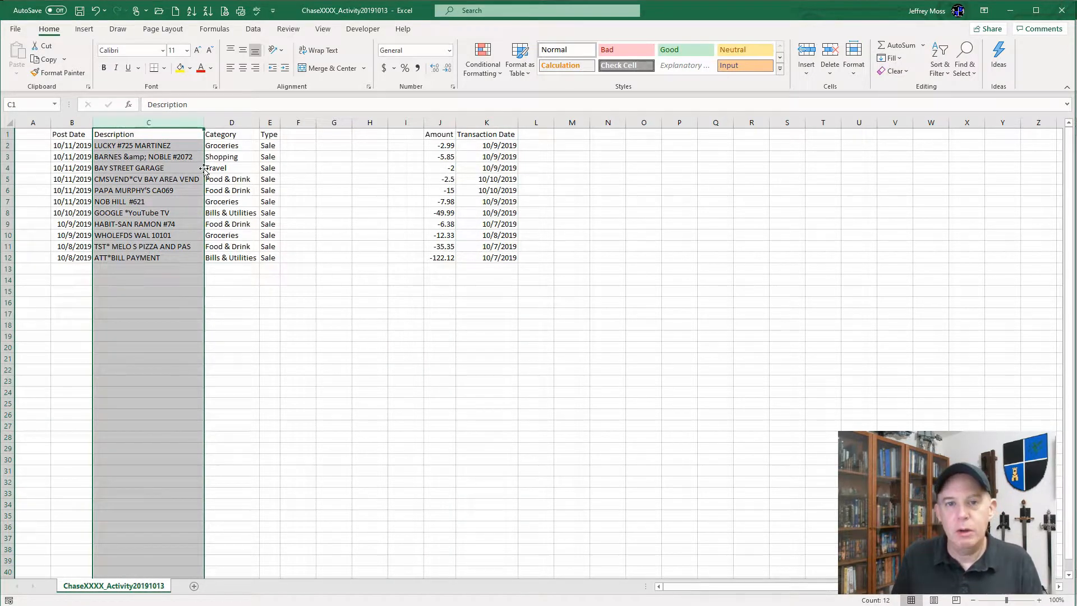
drag(204, 169, 530, 198)
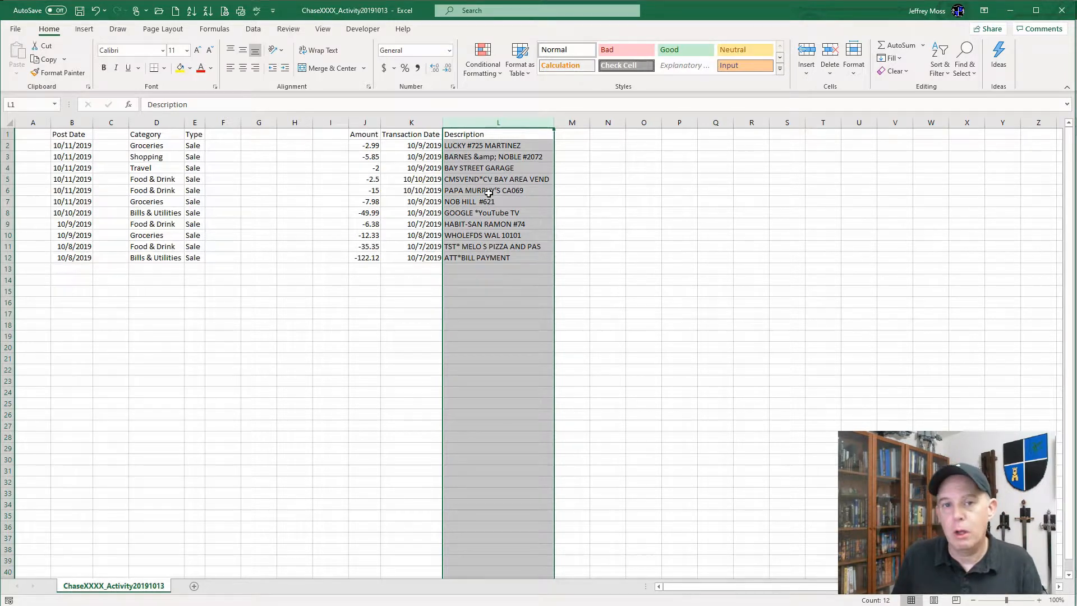
Copy the transaction data in J2:L12 and paste it as values into the Budget Buddy log, starting at the first Amount row.
click(362, 148)
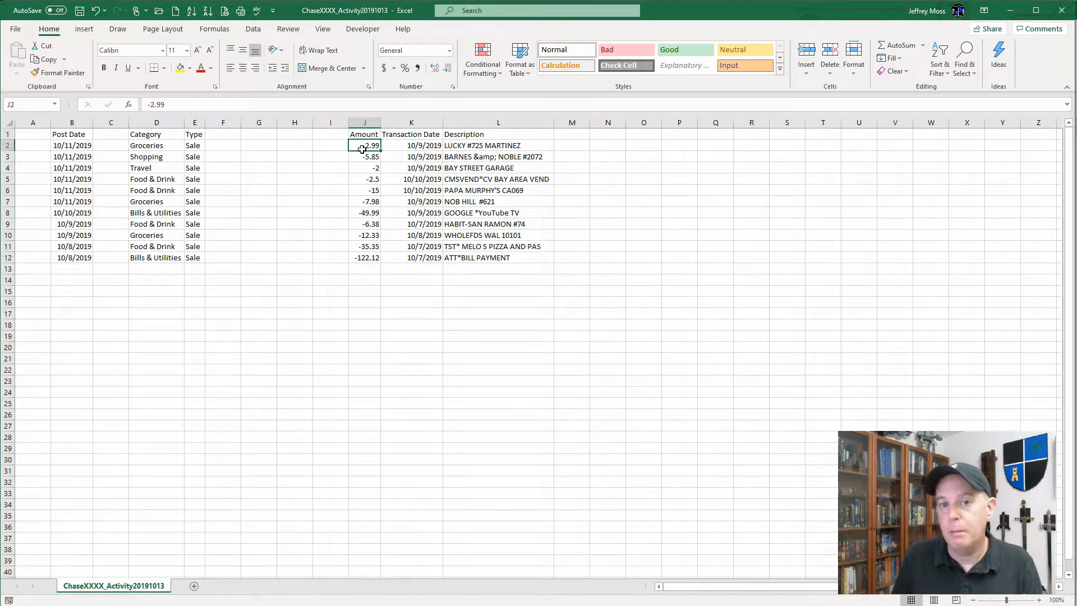
drag(362, 148, 479, 256)
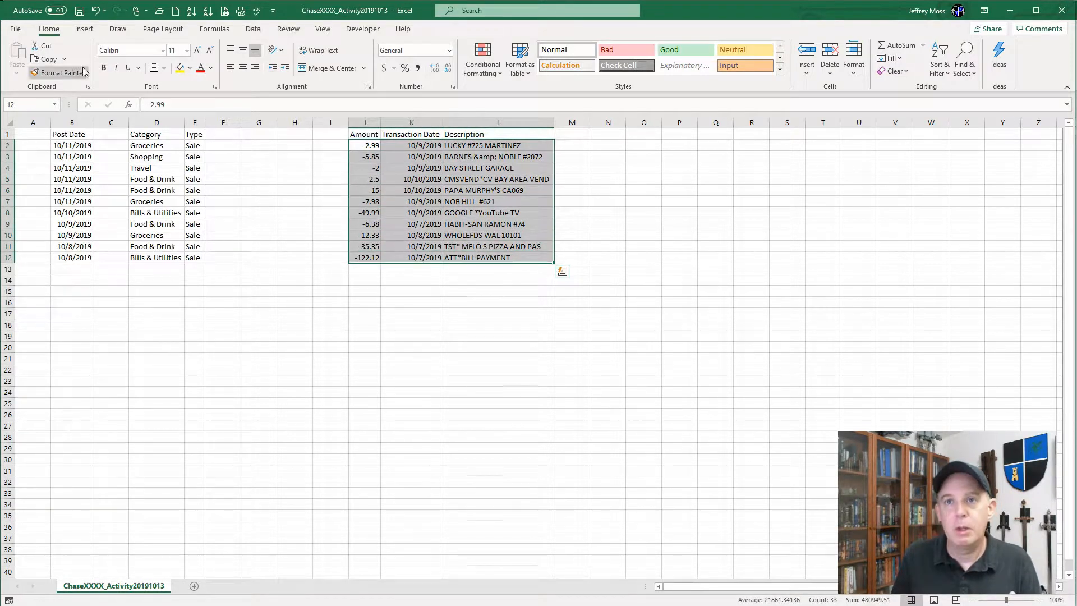
click(50, 60)
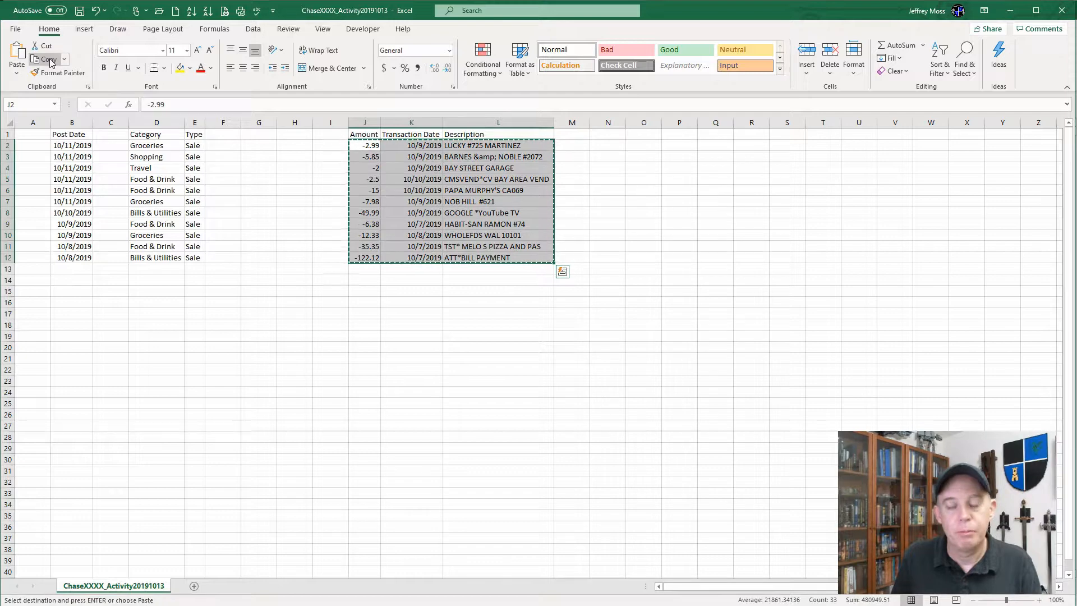
key(alt+Tab)
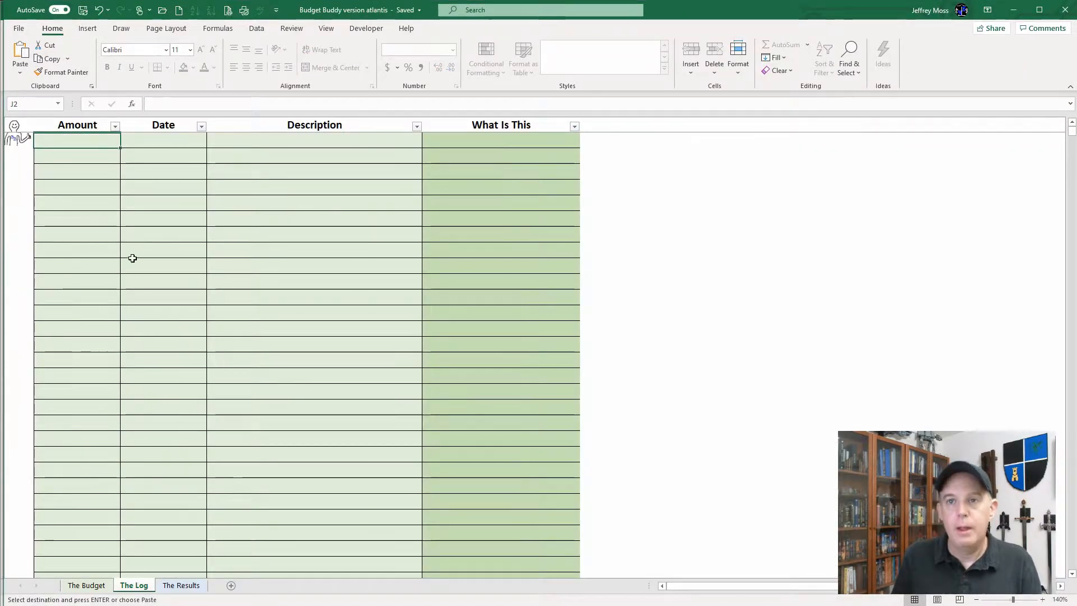
right_click(75, 139)
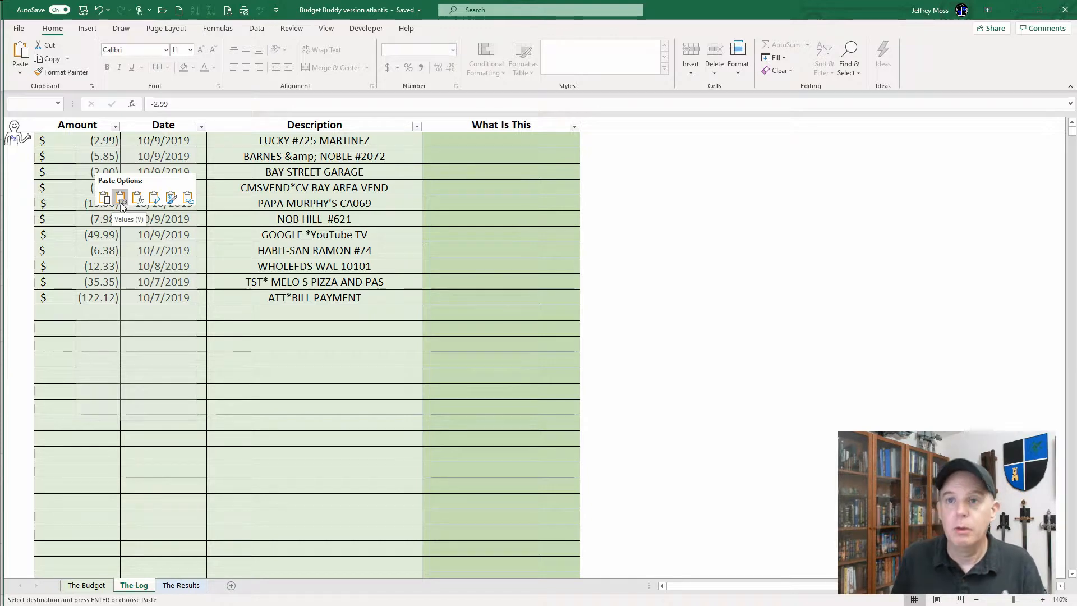
click(121, 199)
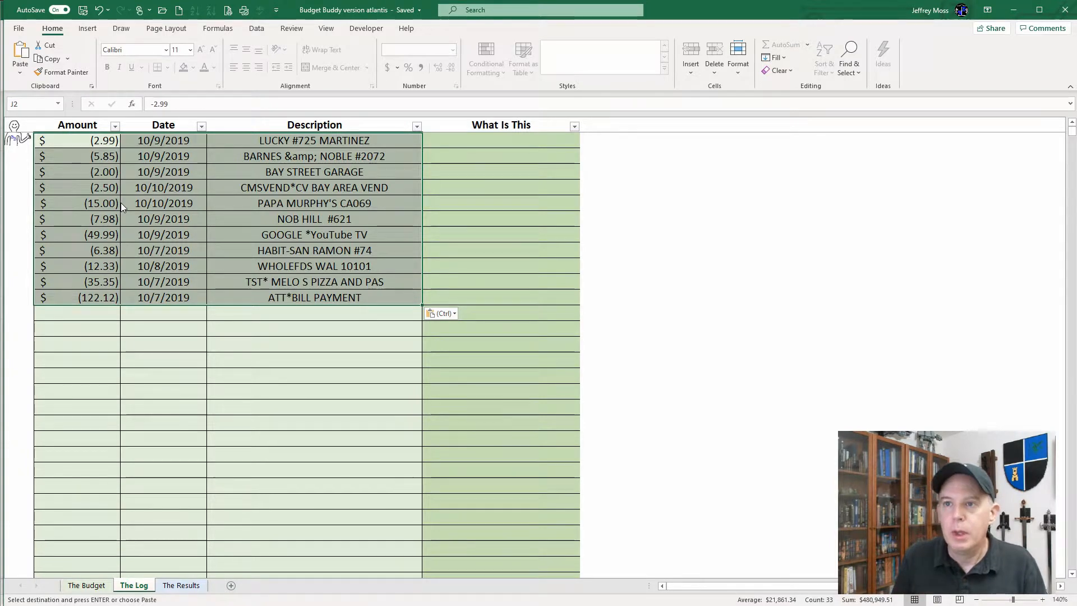
Categorize the LUCKY #725 transaction as Food, Clothing, and Household and the BARNES & NOBLE one as Personal/Entertainment.
click(454, 144)
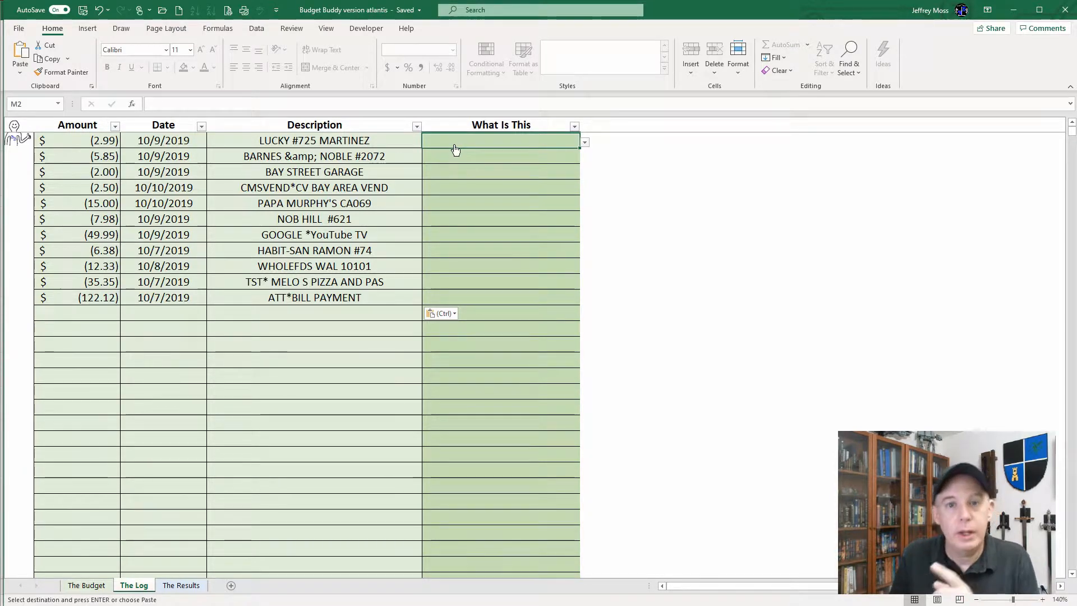
click(585, 144)
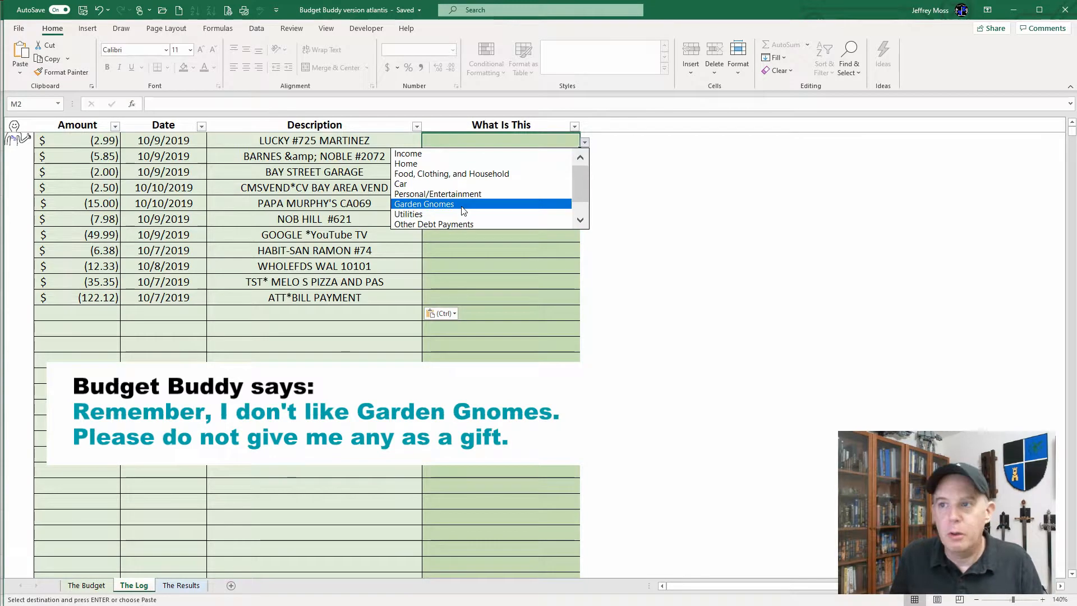
click(466, 174)
click(498, 153)
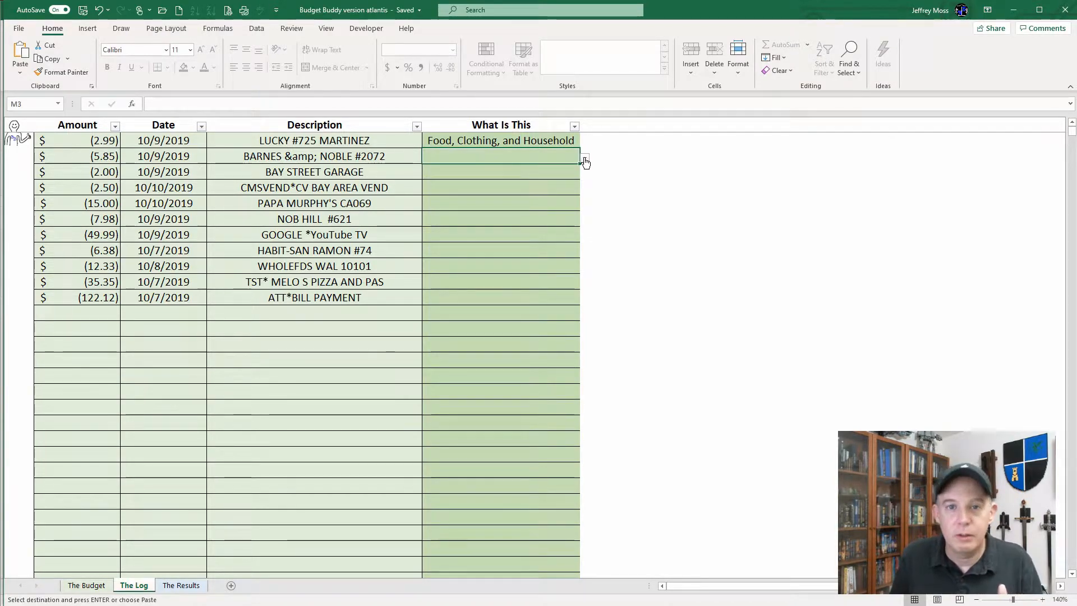
click(584, 159)
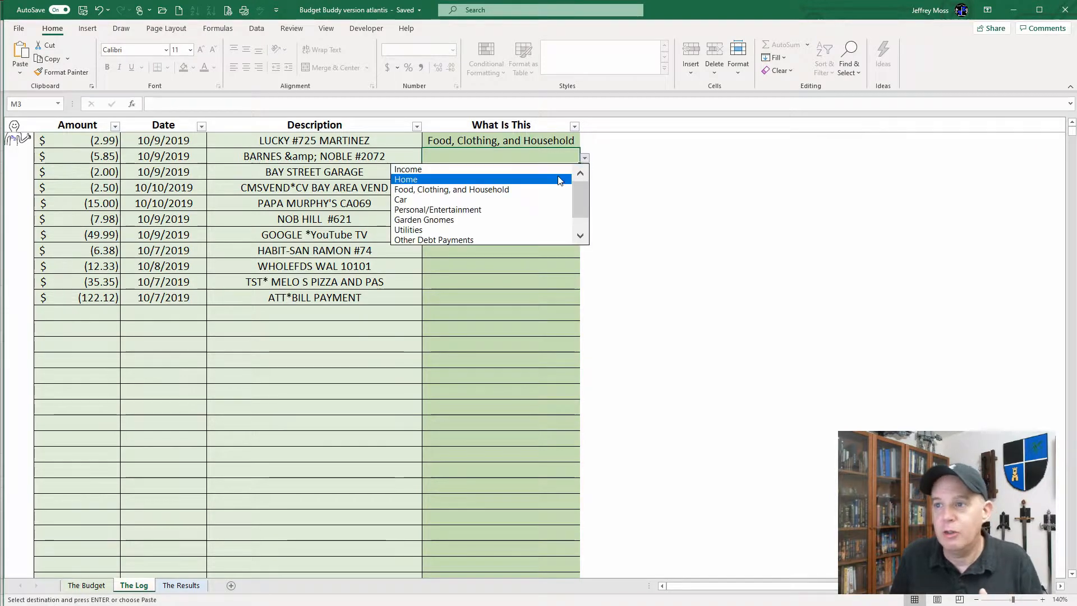
click(516, 209)
Categorize the BAY STREET GARAGE and CMSVEND*CV BAY AREA VEND transactions as Personal/Entertainment.
click(522, 173)
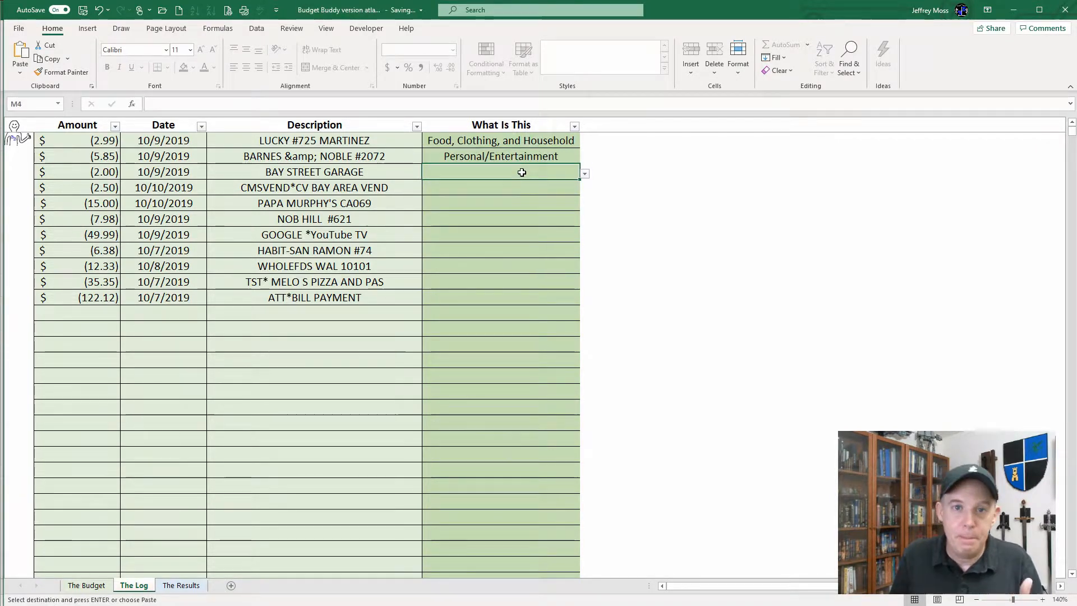
click(584, 174)
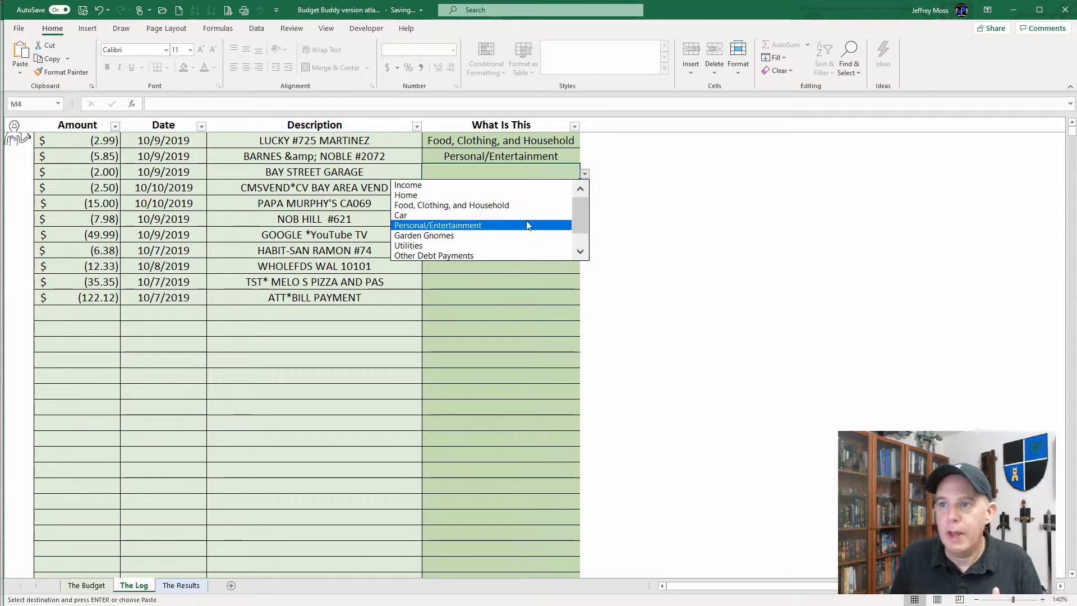
click(527, 225)
click(527, 190)
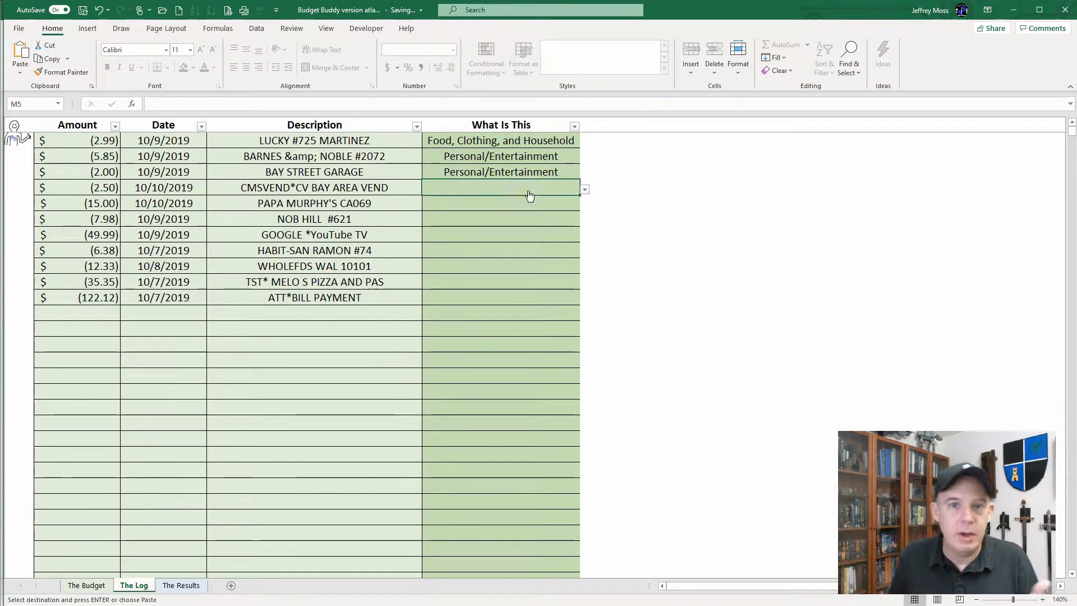
click(584, 190)
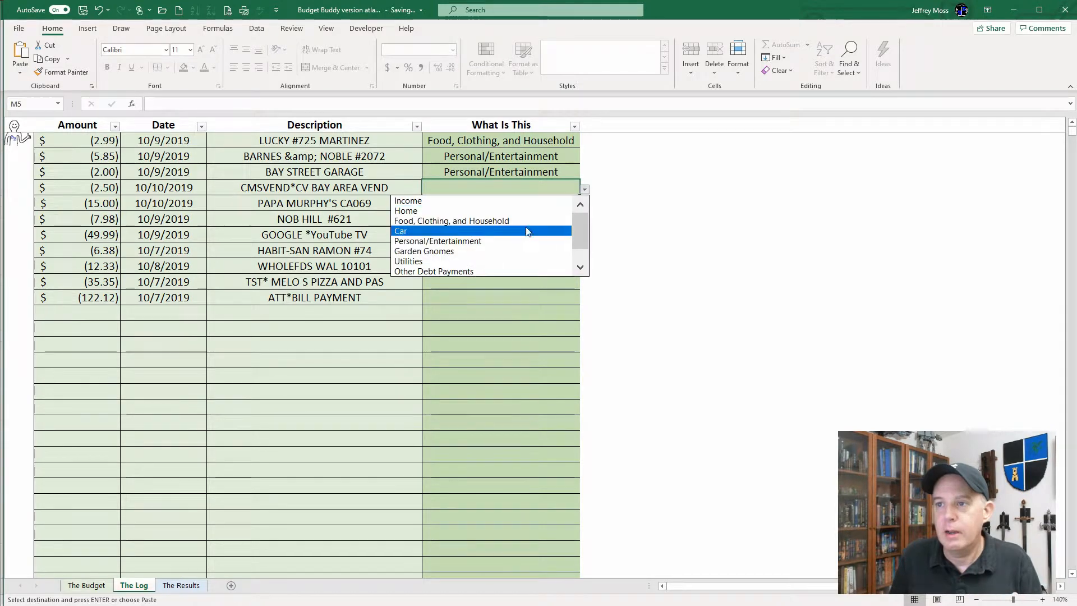
click(512, 243)
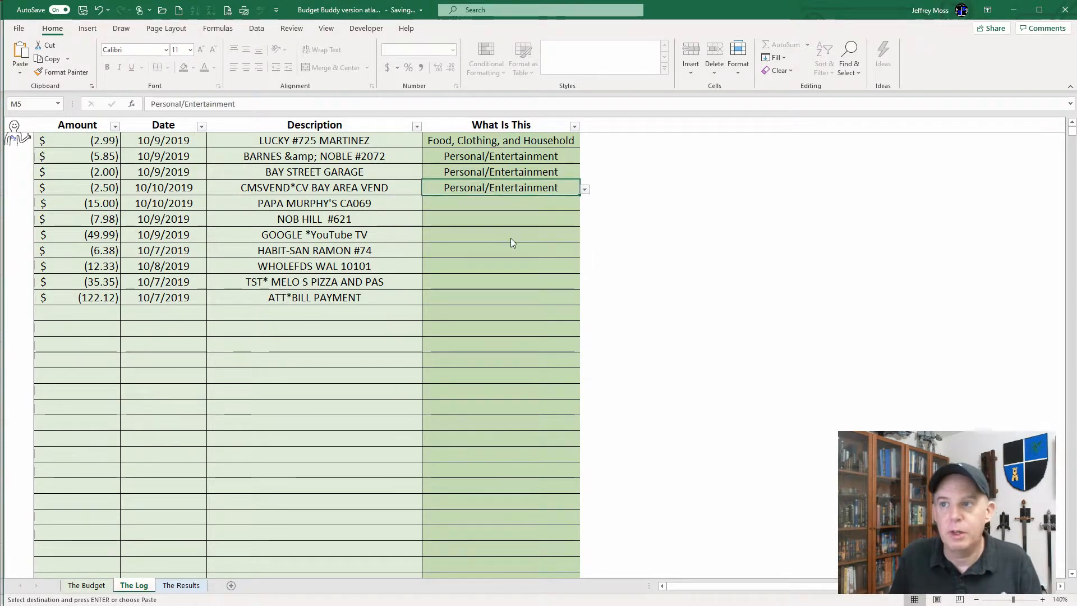
Categorize the PAPA MURPHY'S and NOB HILL transactions as Food, Clothing, and Household.
click(511, 207)
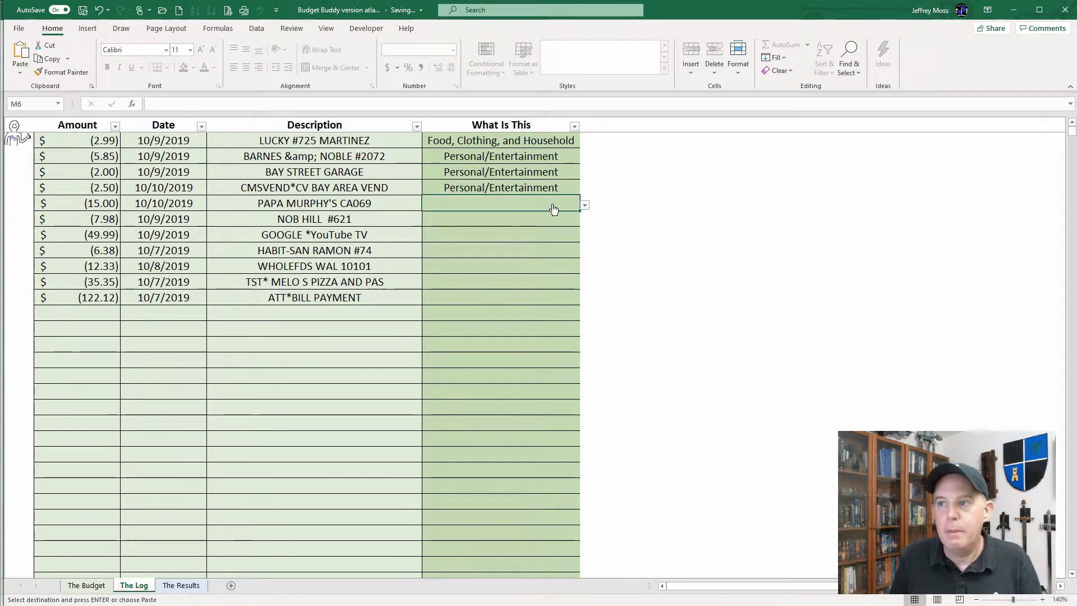
click(585, 205)
click(542, 236)
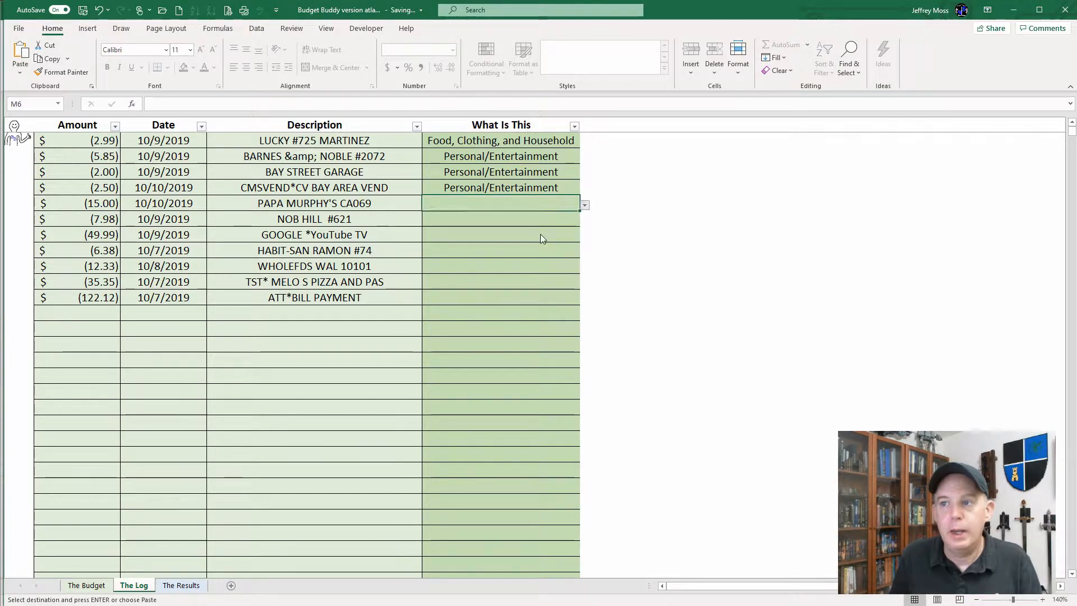
click(538, 223)
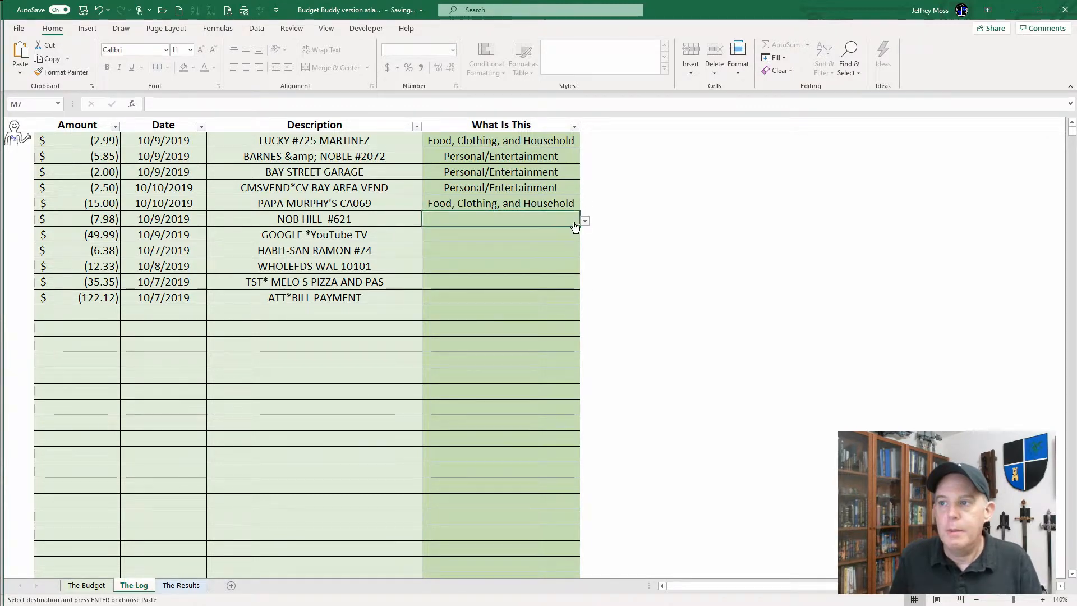
click(585, 220)
click(534, 247)
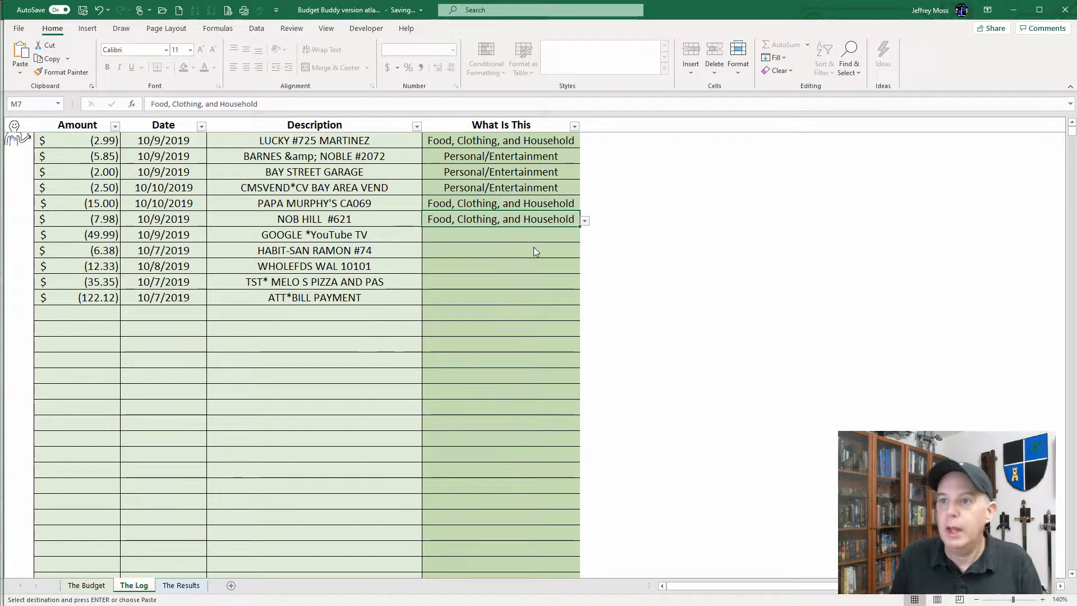
Categorize the GOOGLE *YouTube TV and HABIT-SAN RAMON transactions as Personal/Entertainment.
click(531, 234)
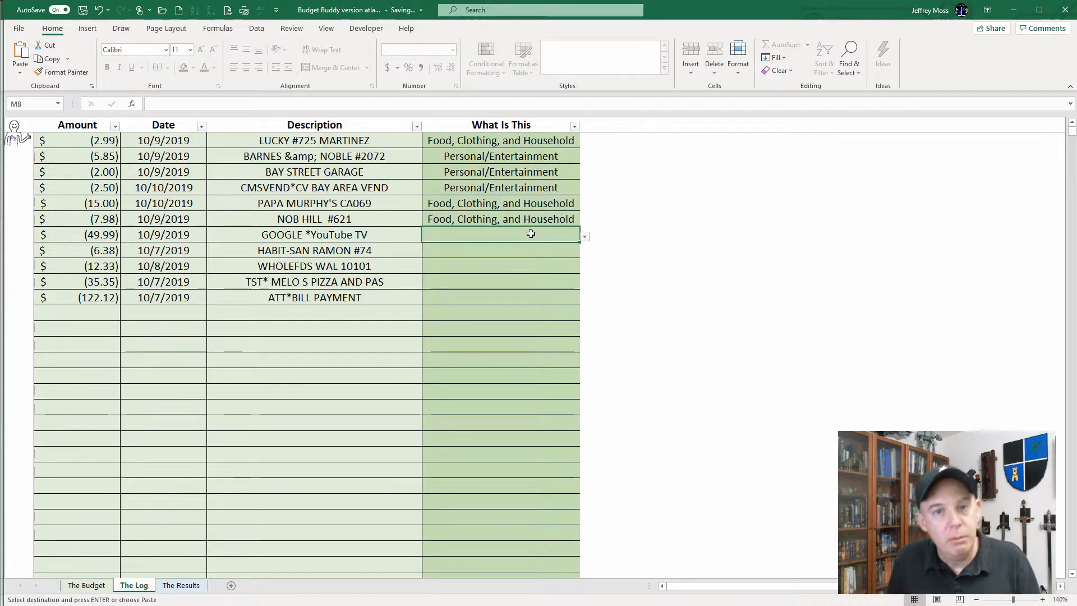
click(585, 236)
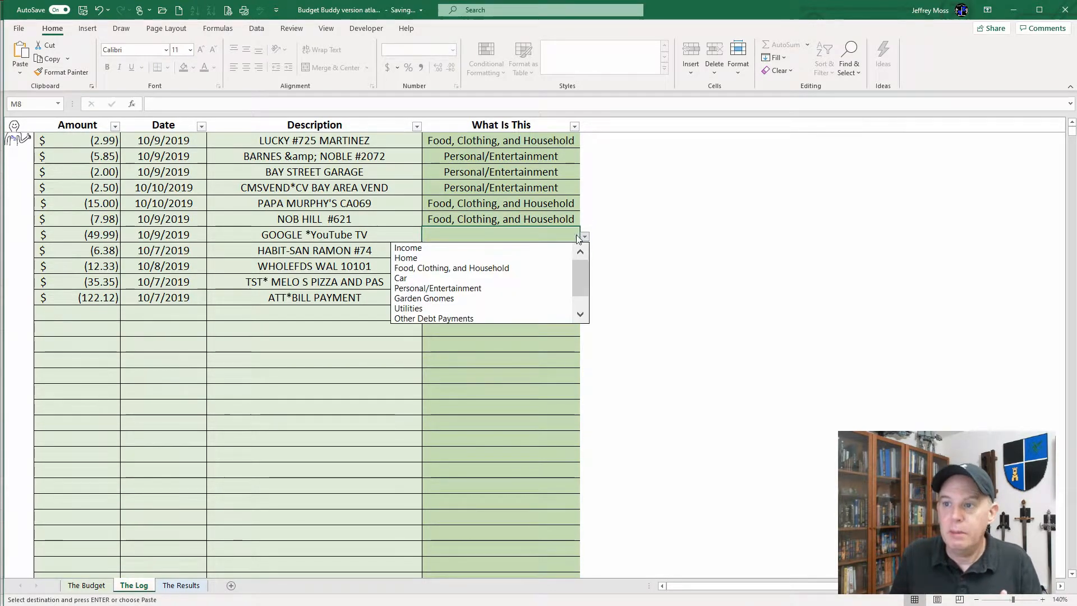
click(499, 287)
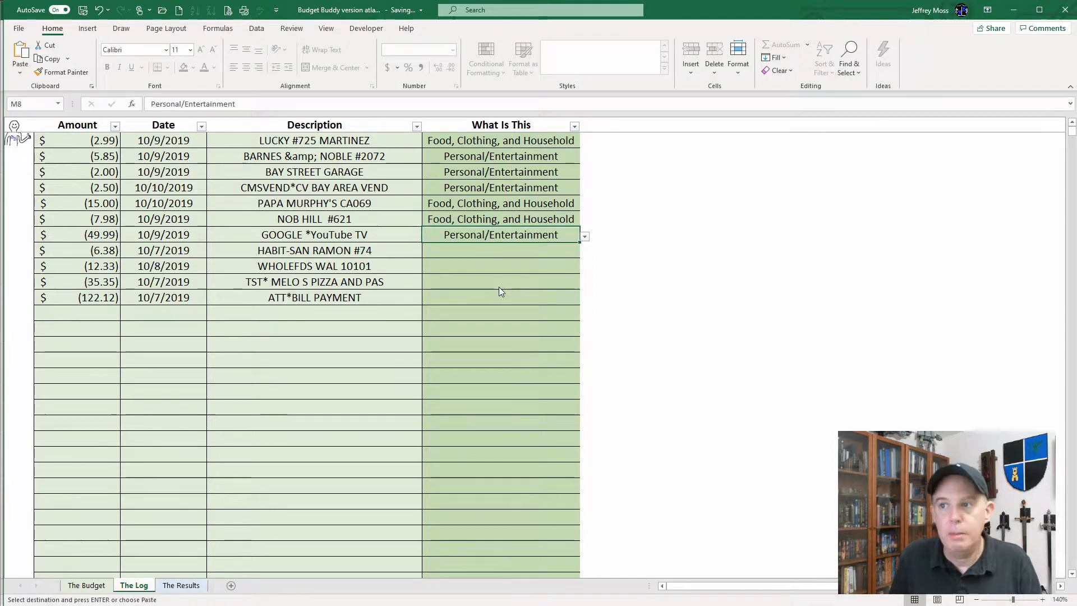
click(488, 250)
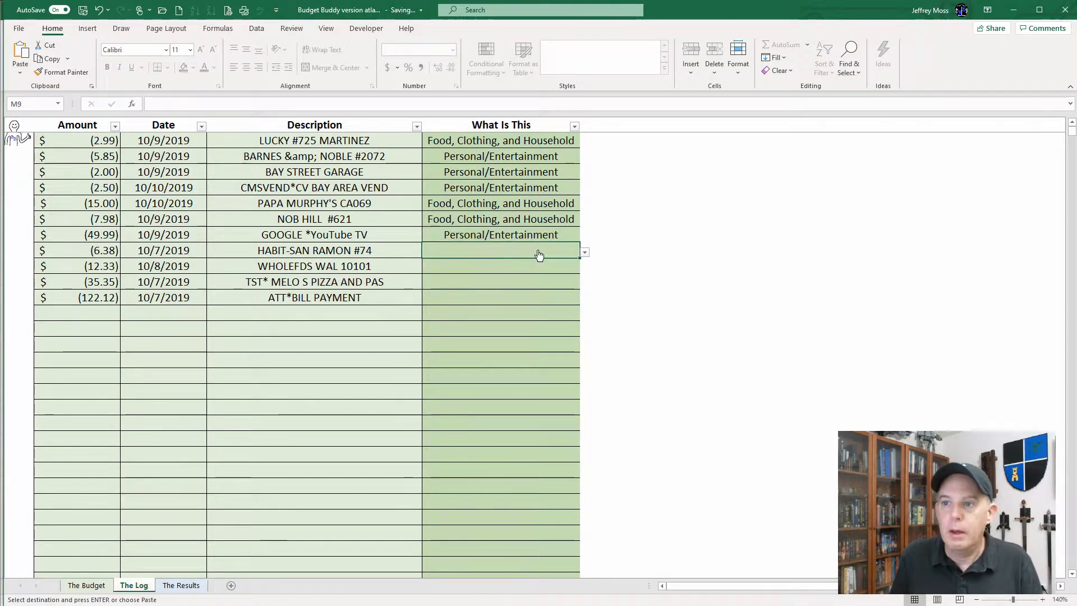
click(583, 254)
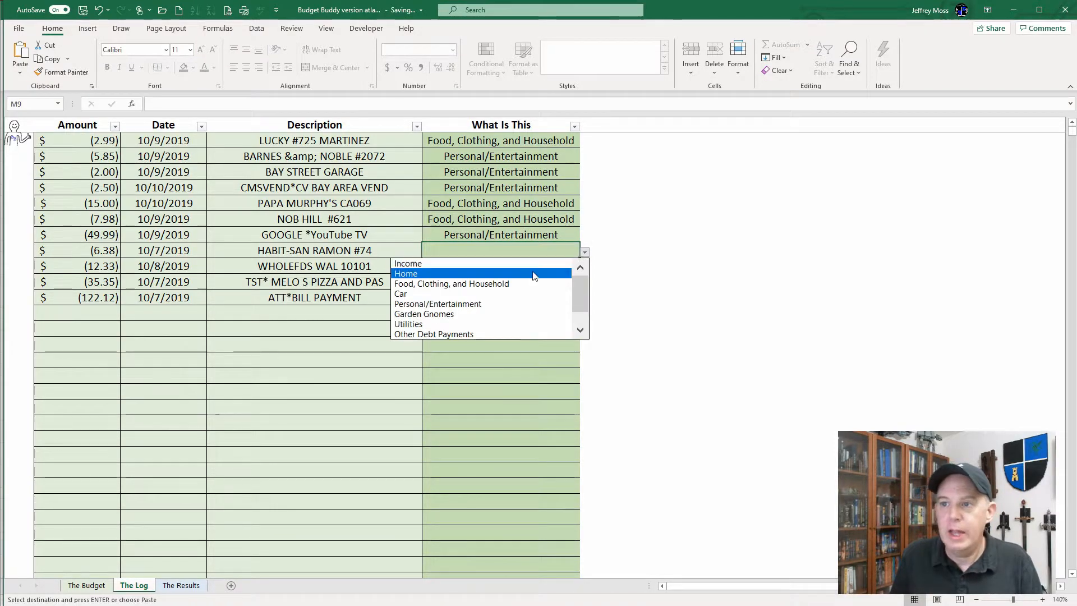
click(501, 304)
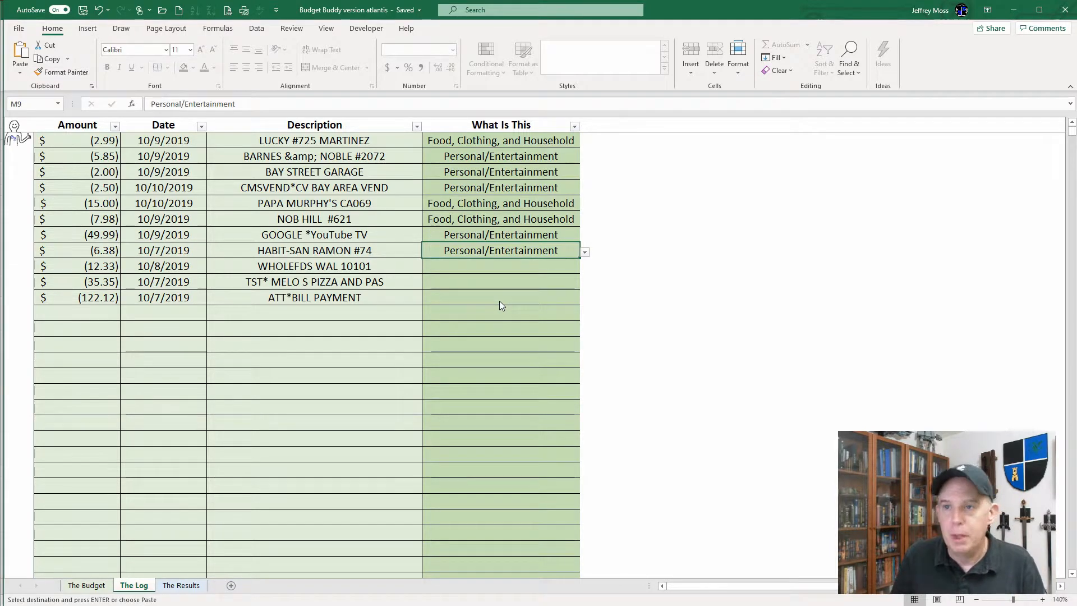
Categorize the WHOLEFDS and TST* MELO S PIZZA AND PAS transactions as Personal/Entertainment.
click(500, 265)
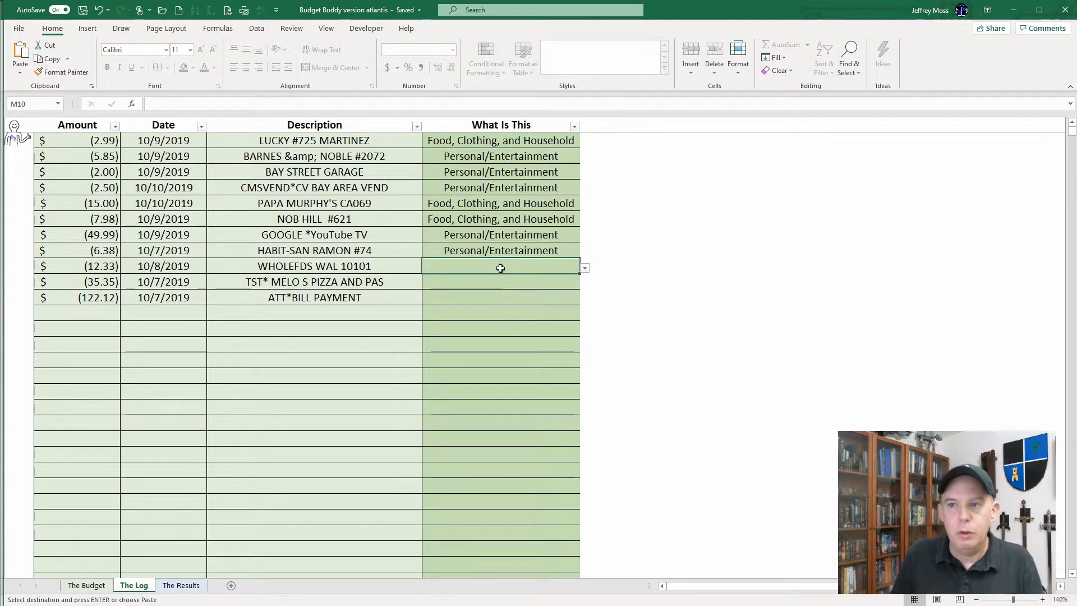
click(585, 267)
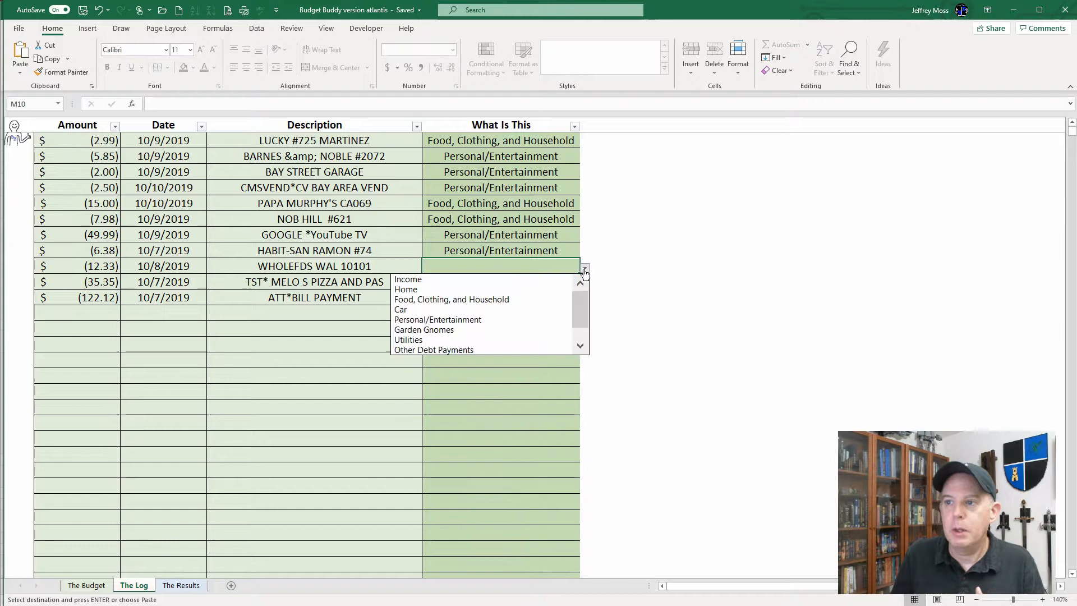
click(498, 317)
click(487, 282)
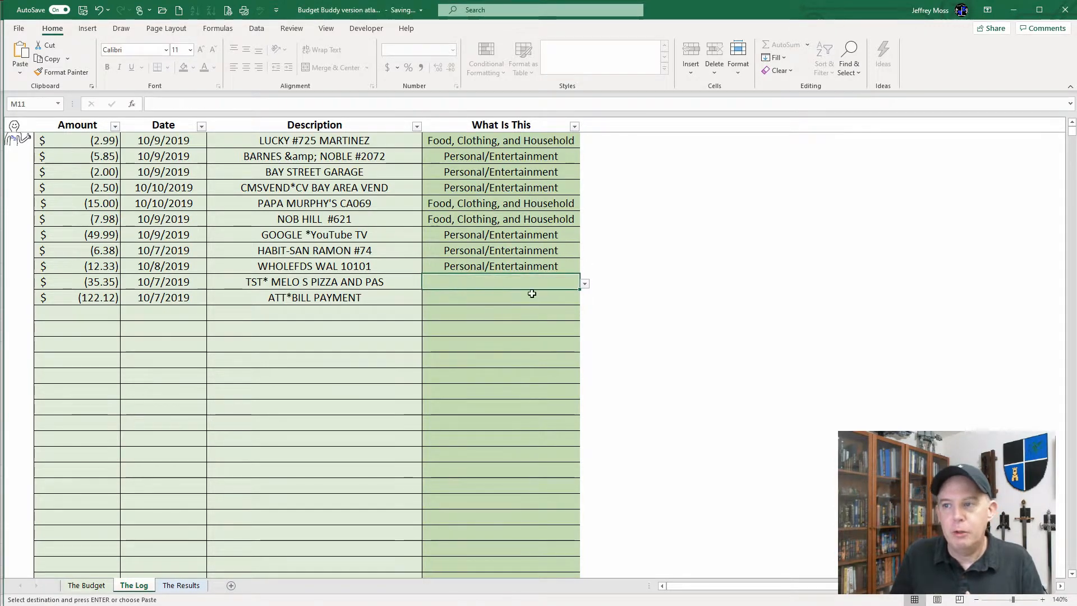
click(584, 285)
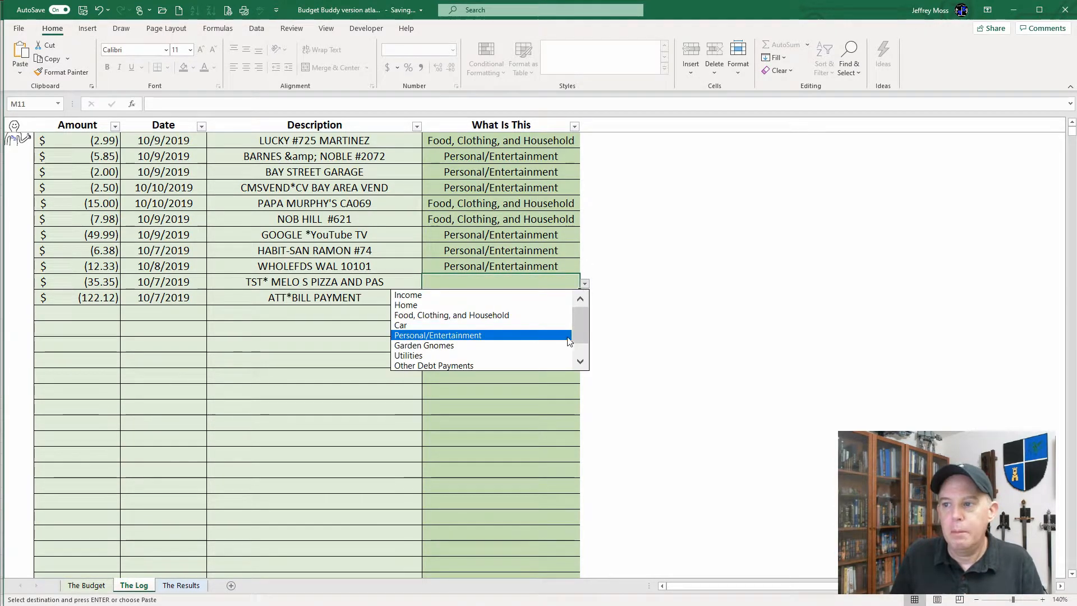
click(581, 362)
click(580, 362)
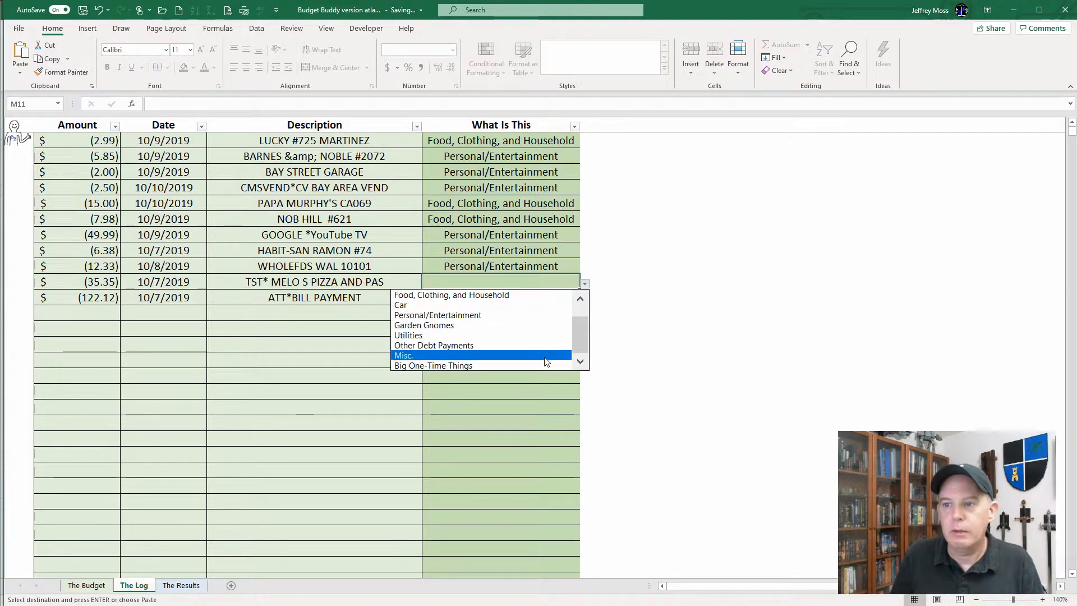
click(540, 316)
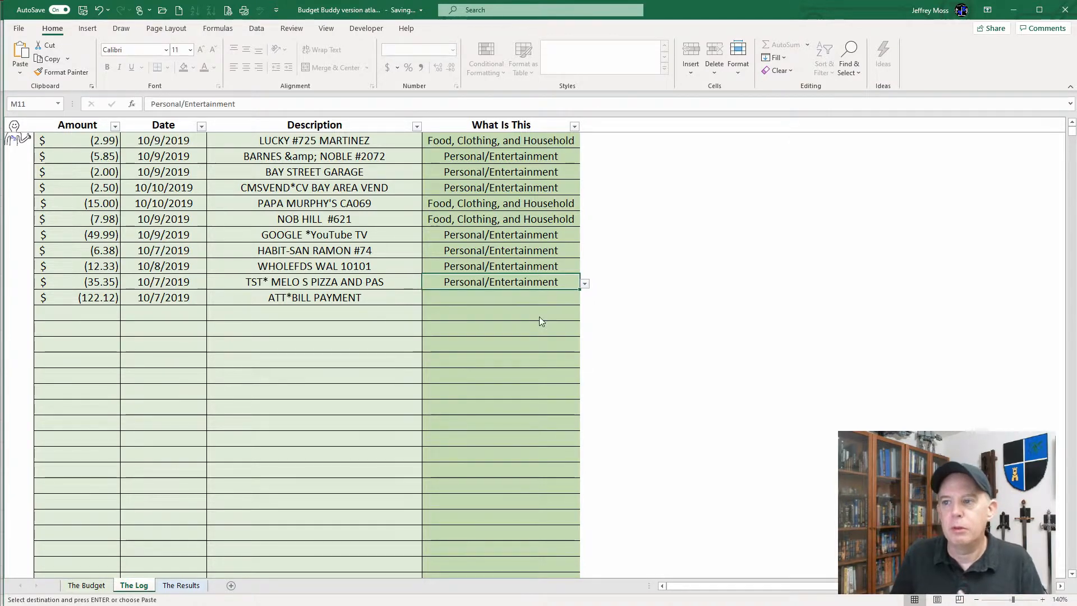
Categorize the ATT*BILL PAYMENT transaction as Utilities.
click(568, 303)
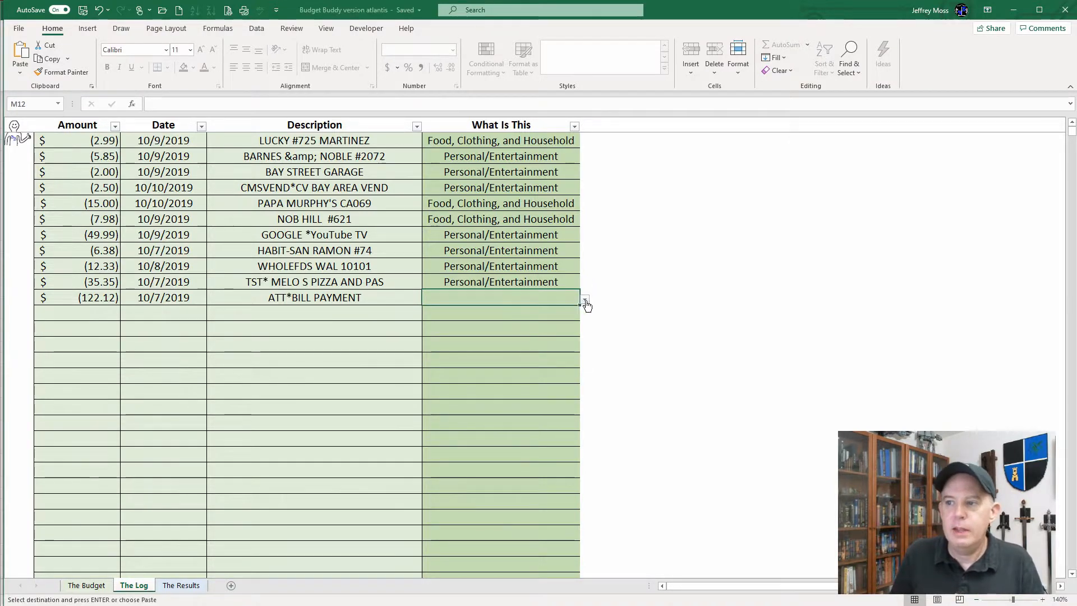
click(585, 299)
click(526, 370)
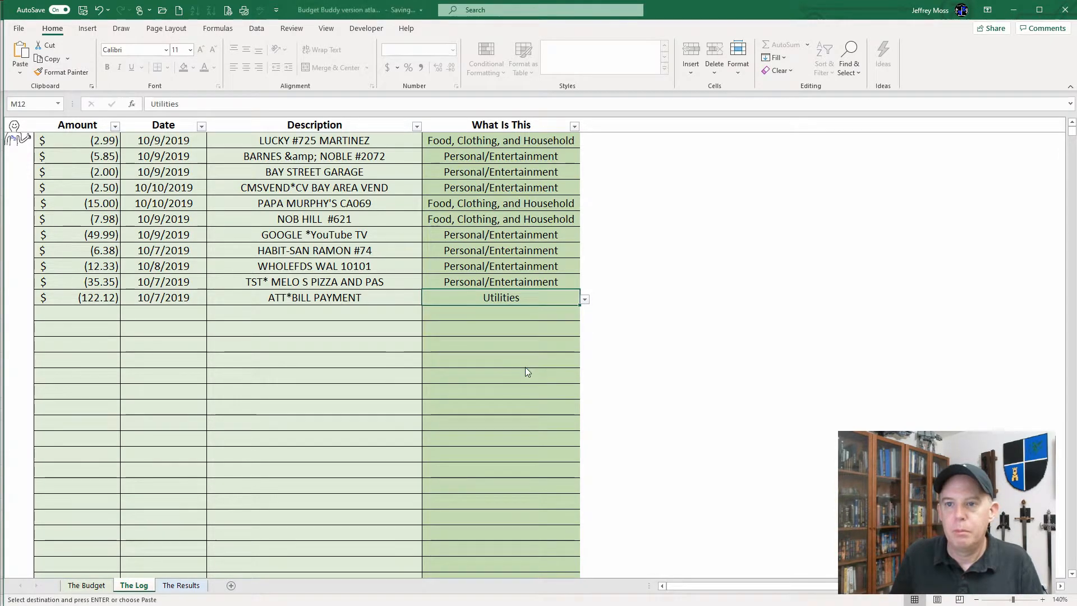